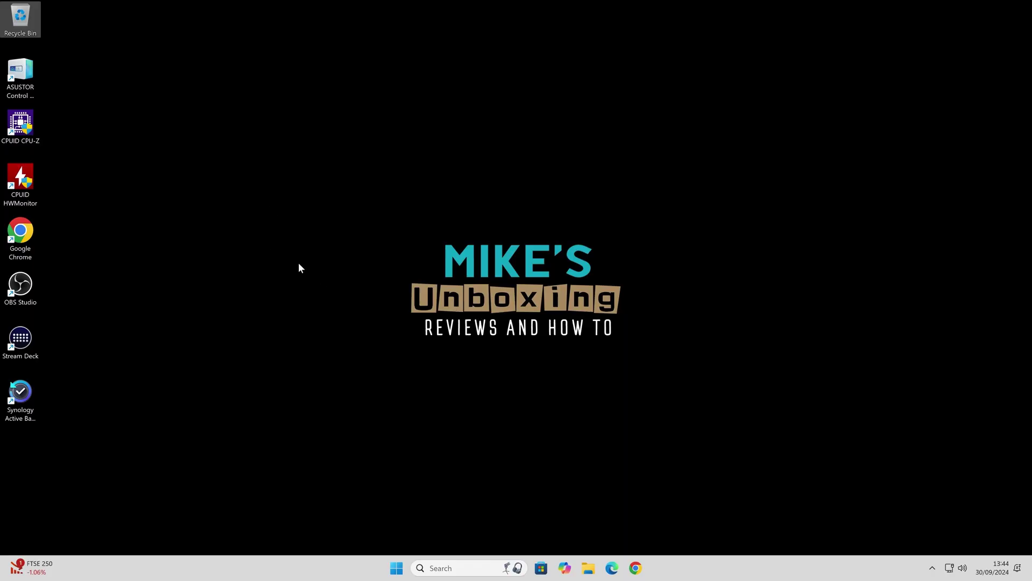
- Search Windows for 'photos' and launch the Photos app to its All Photos gallery
left_click(466, 568)
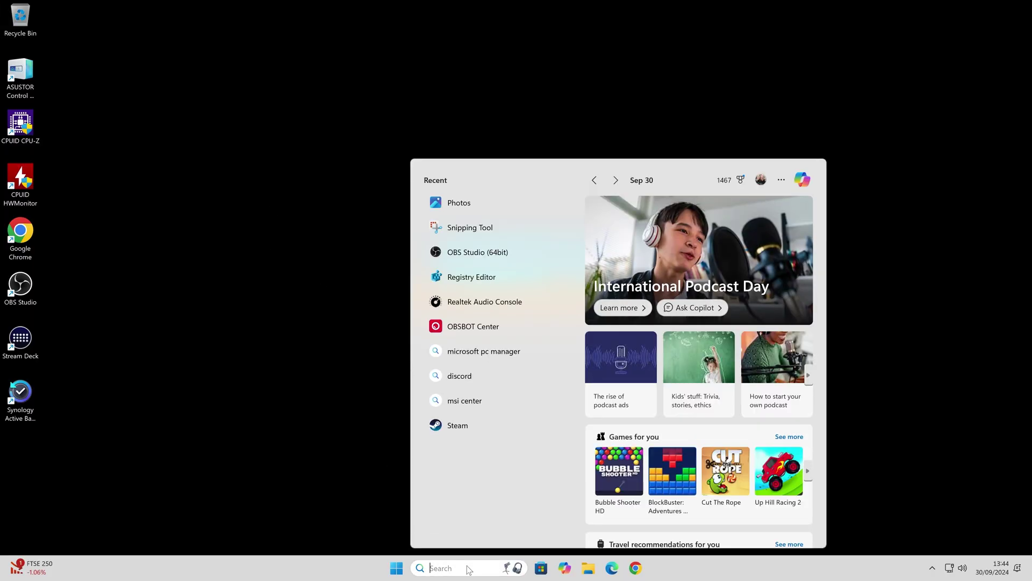
type("photos")
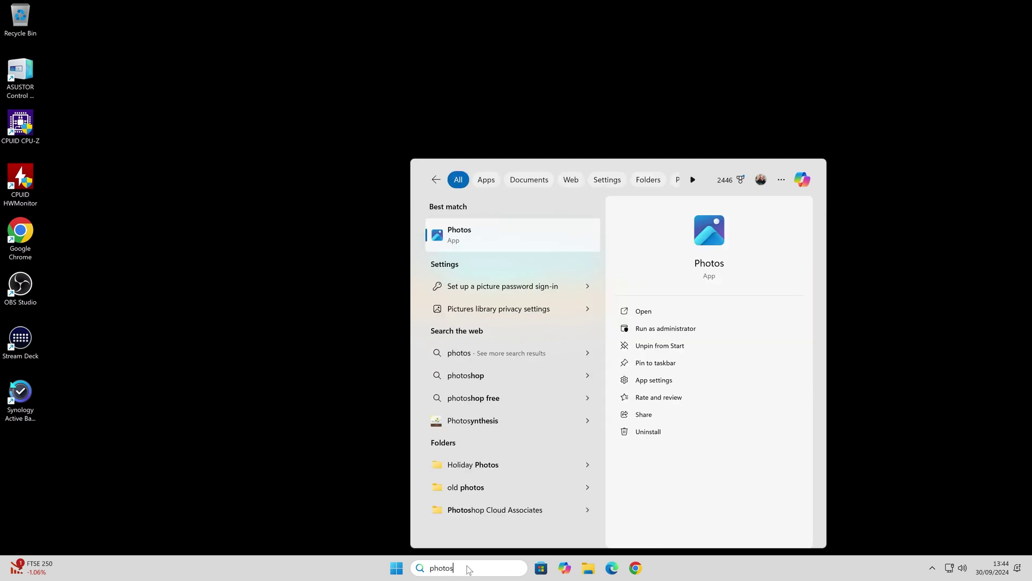
left_click(490, 242)
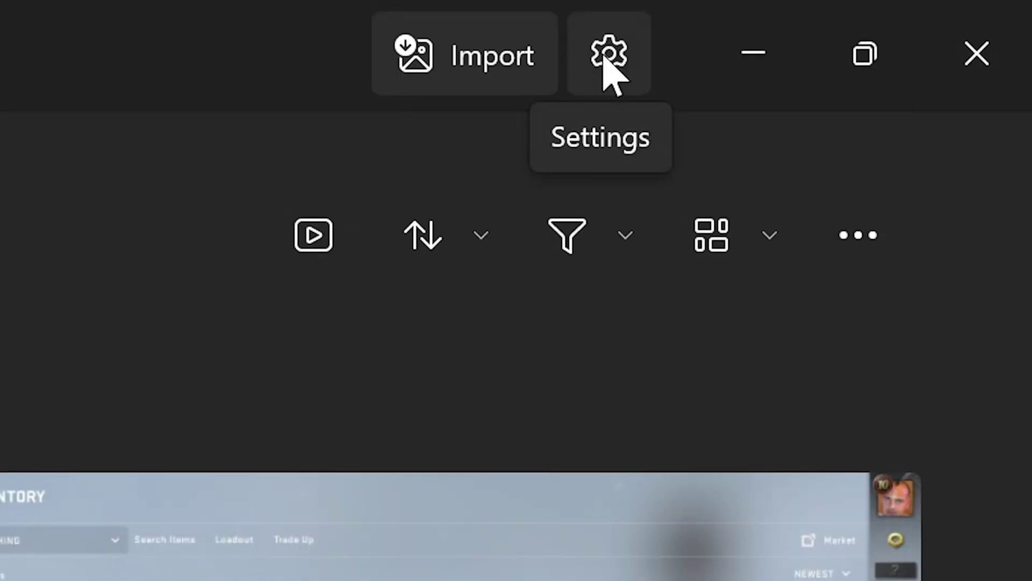
- In Photos settings, scroll to Photos Legacy and open its Microsoft Store download page
left_click(605, 57)
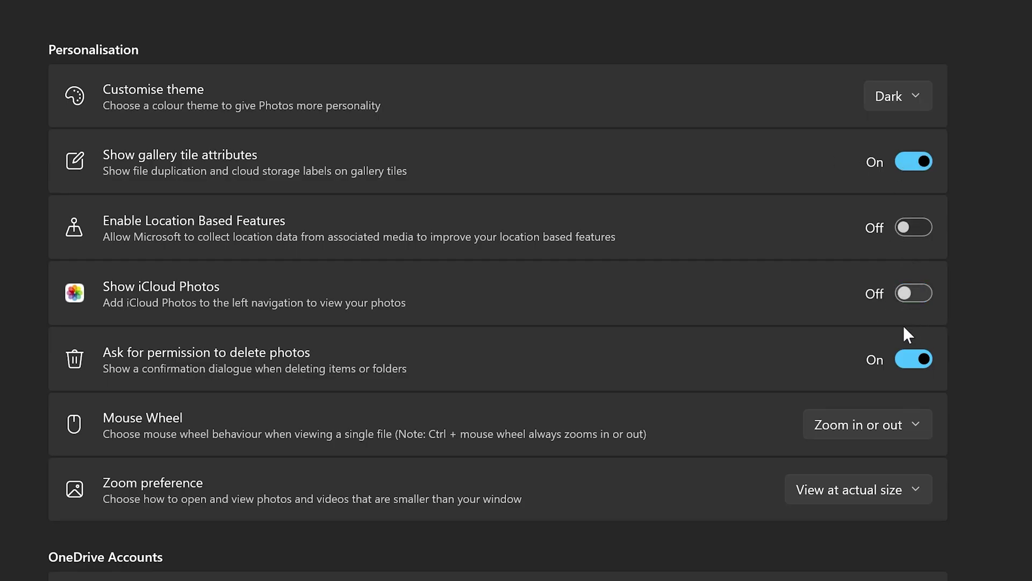
scroll(820, 405, "down", 5)
scroll(820, 405, "down", 4)
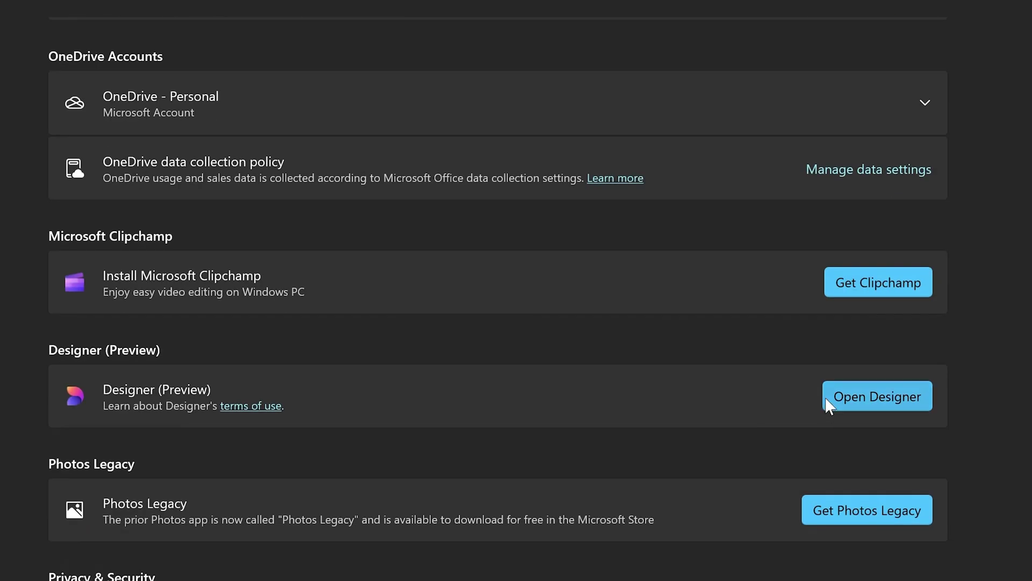
scroll(826, 399, "down", 2)
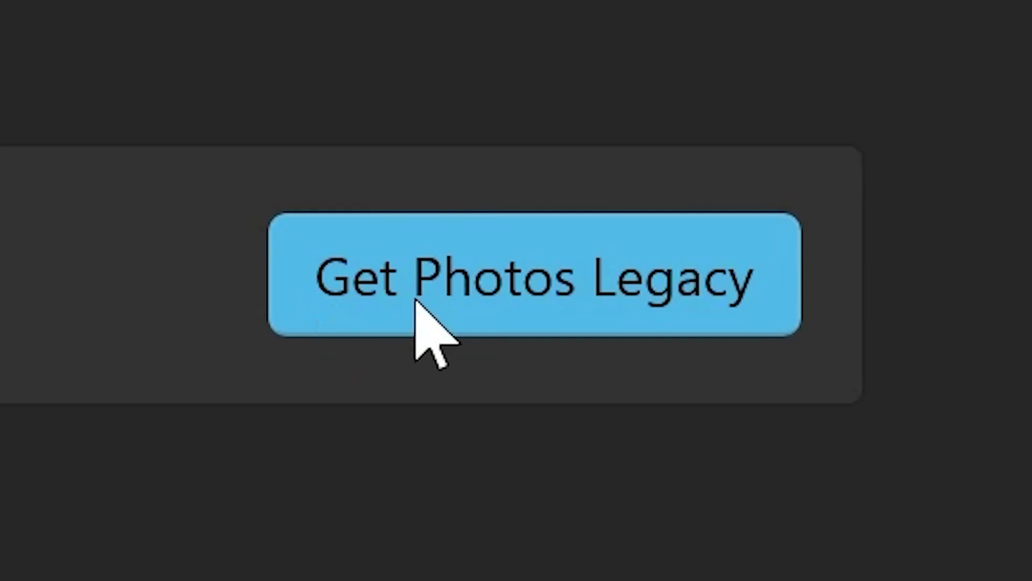
left_click(416, 301)
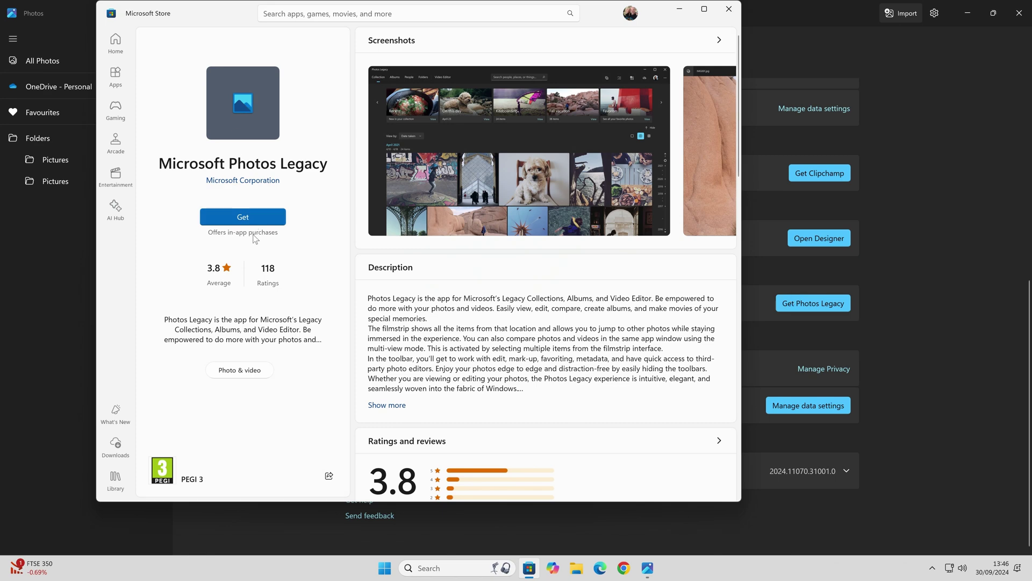
- Get Microsoft Photos Legacy (78.12 MB) from the Store, then open it
left_click(239, 218)
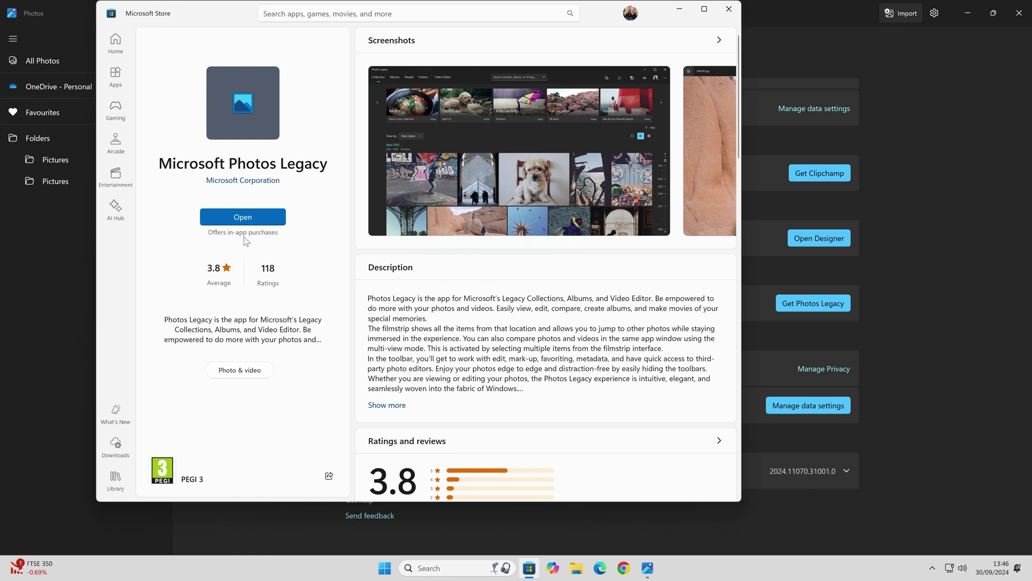
left_click(240, 219)
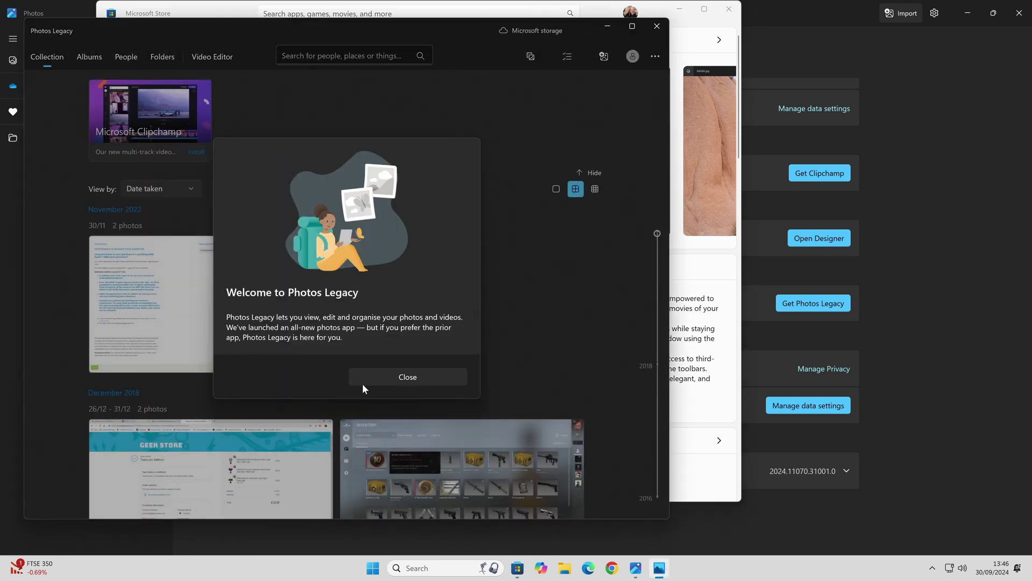
- Dismiss the Photos Legacy welcome message, view Albums, and decline the Clipchamp prompt with Maybe later
left_click(398, 377)
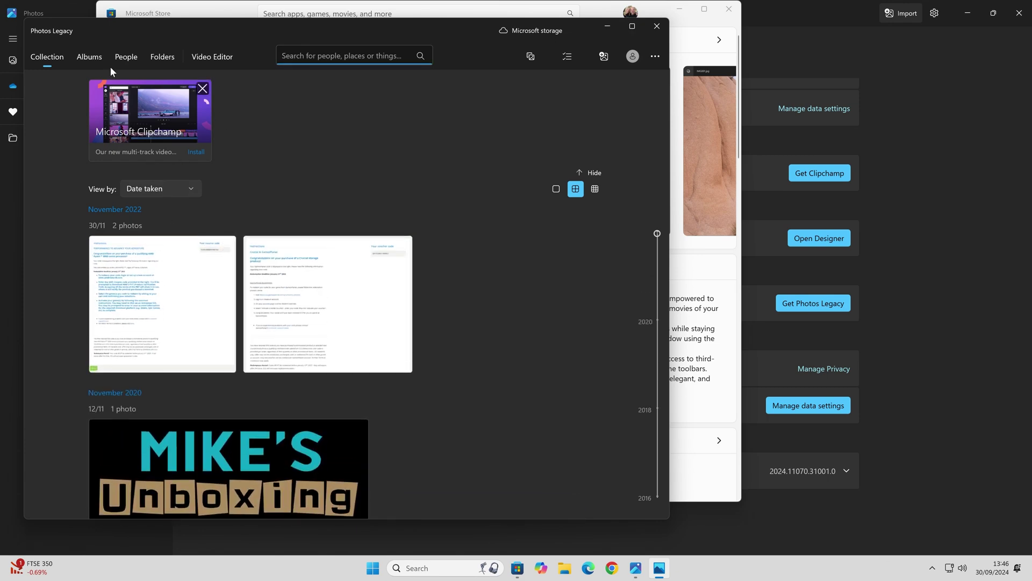
left_click(88, 57)
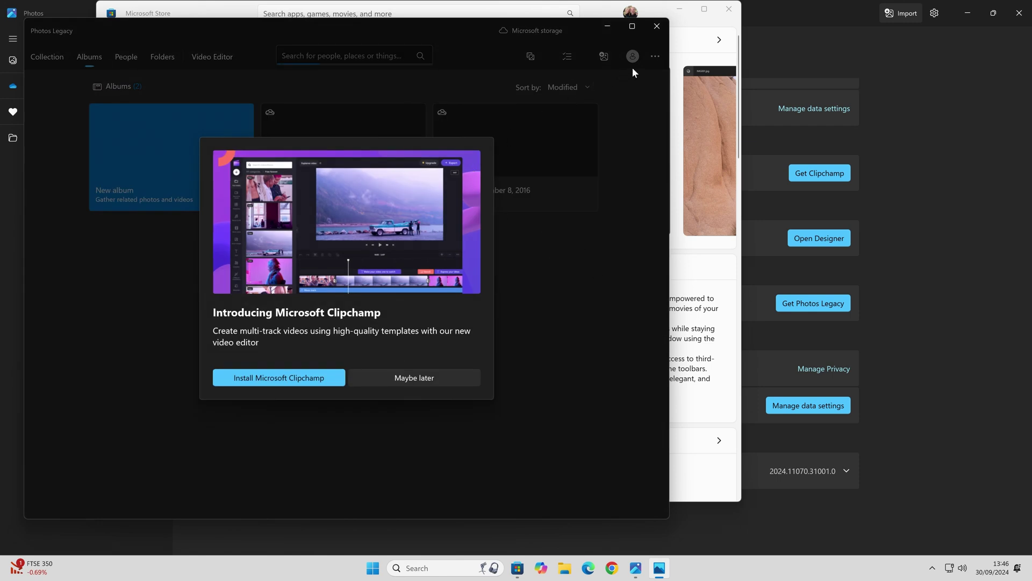
left_click(392, 381)
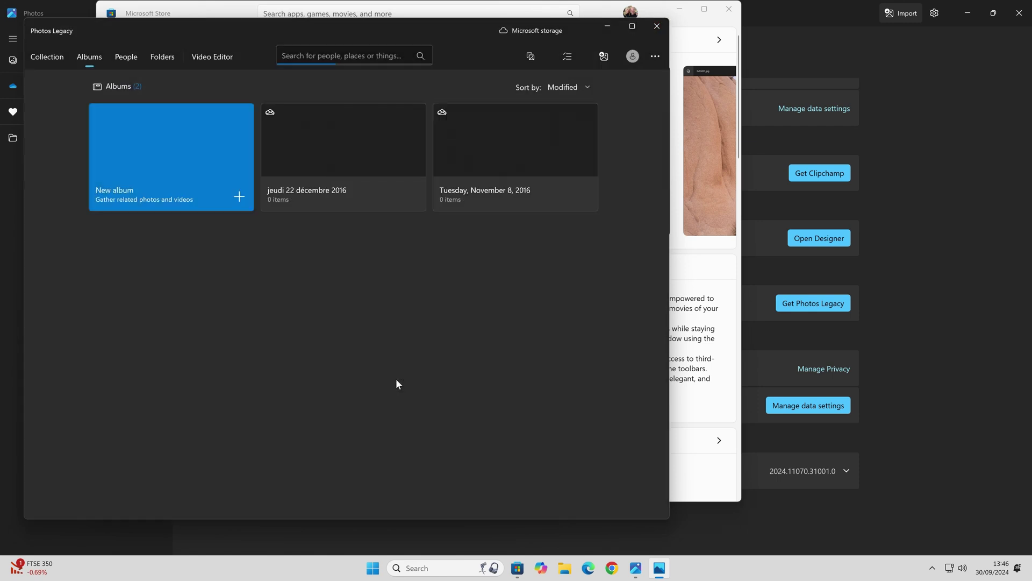
- Close Photos Legacy, Microsoft Store and the Photos app
left_click(658, 27)
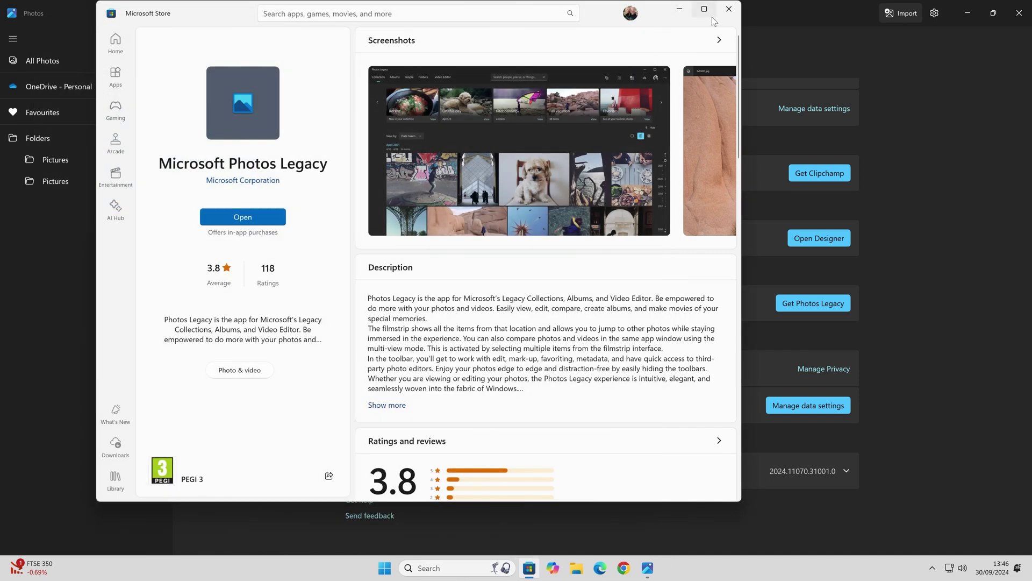
left_click(730, 10)
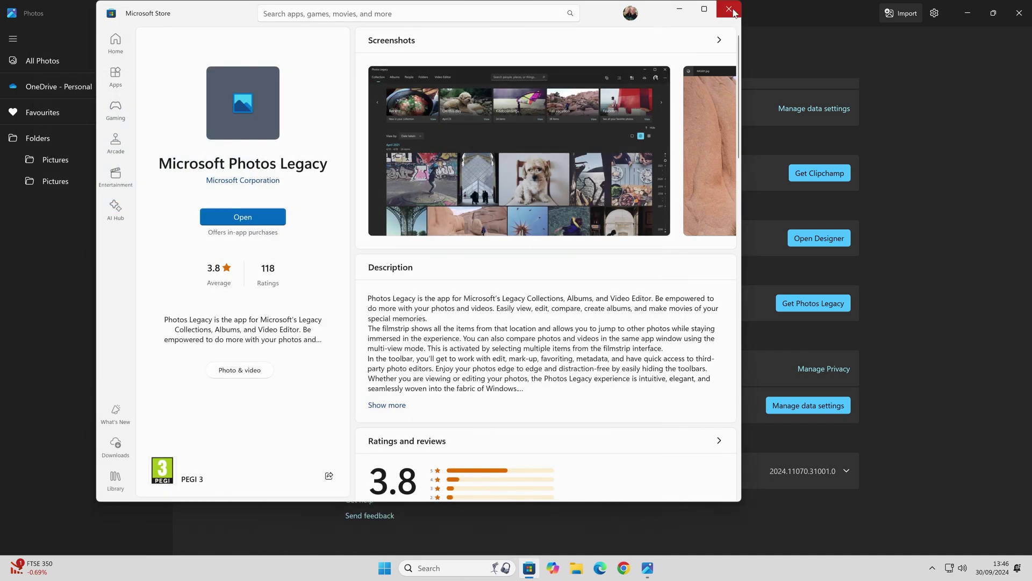
left_click(1018, 12)
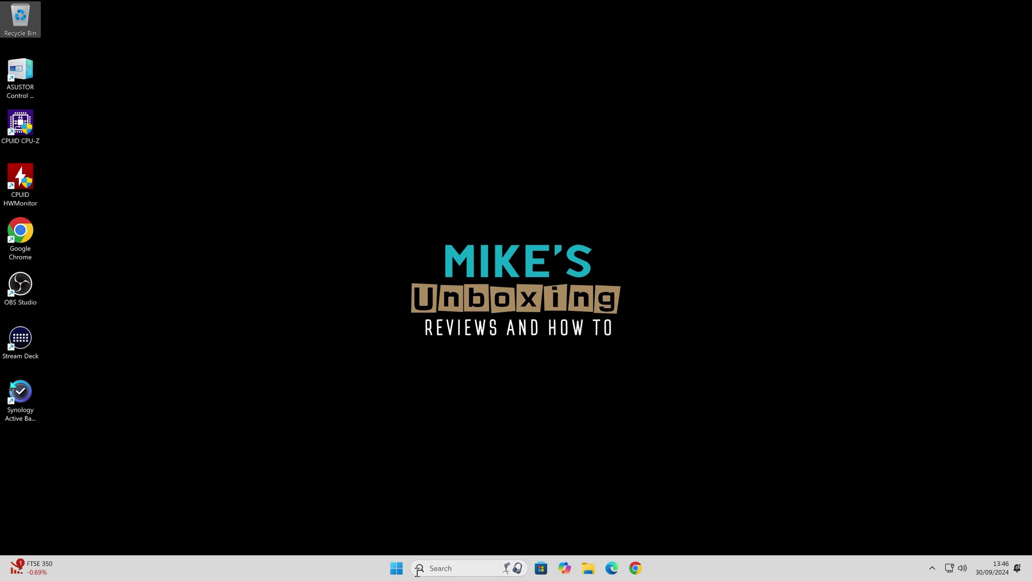
- Open Windows Settings to Apps > Installed apps
left_click(395, 570)
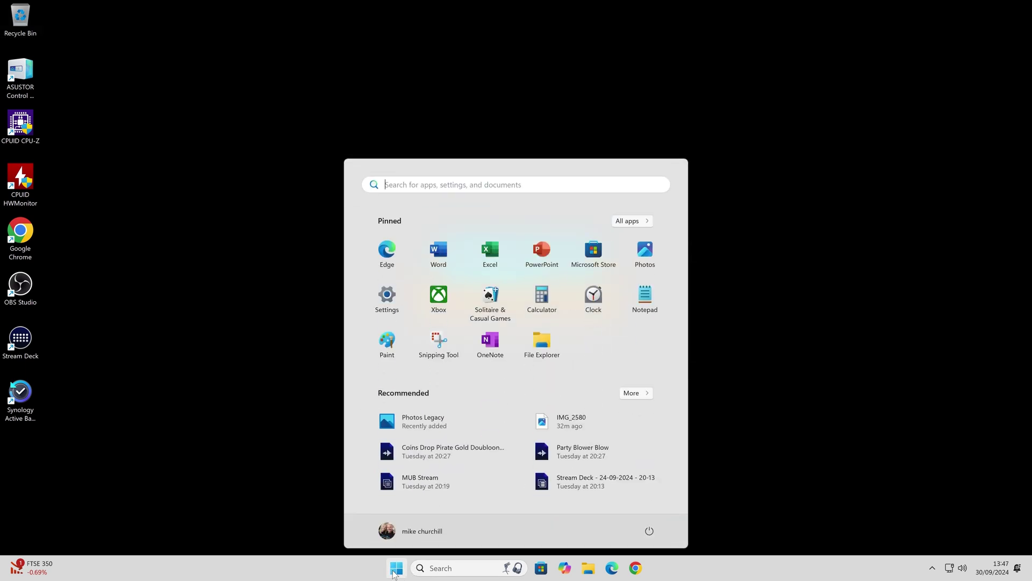
left_click(391, 295)
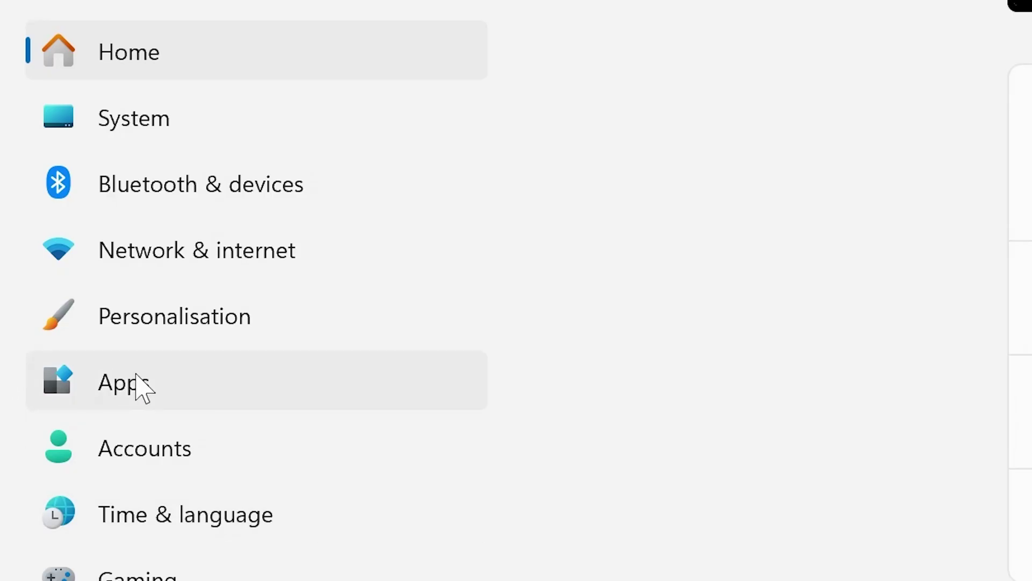
left_click(137, 383)
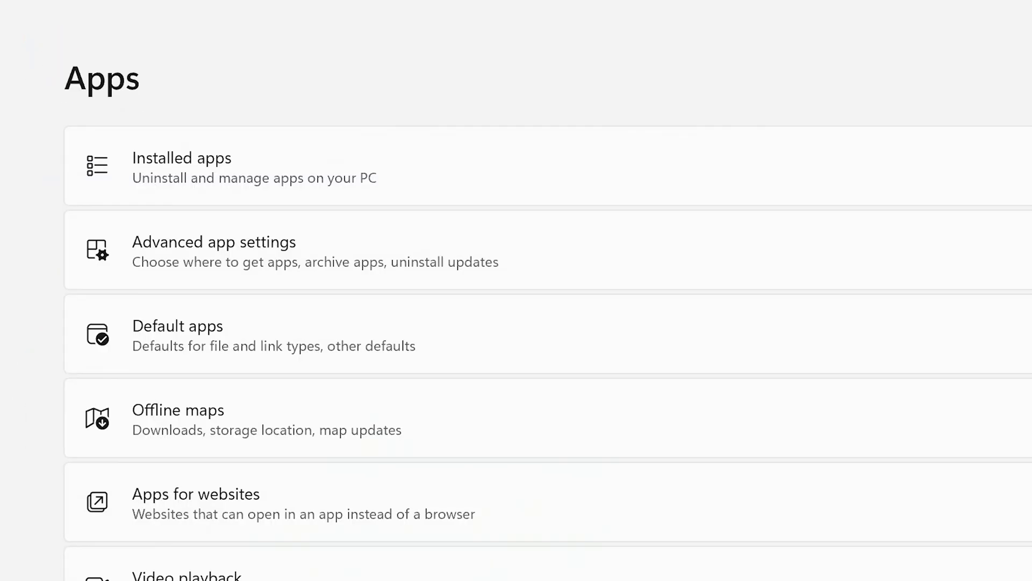
left_click(381, 177)
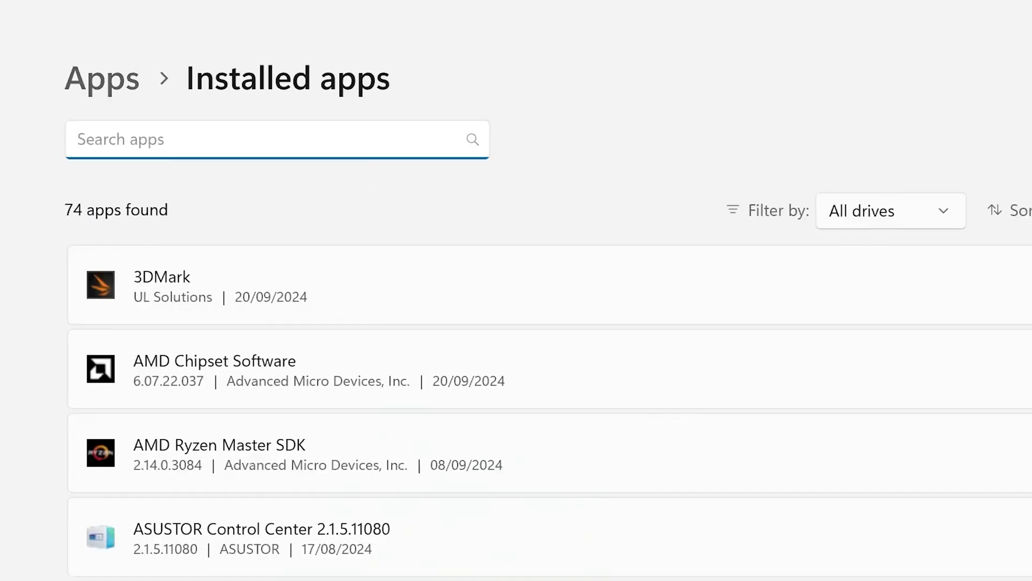
- Filter installed apps by 'photo' and open the more-options menu for Photos
type("phot")
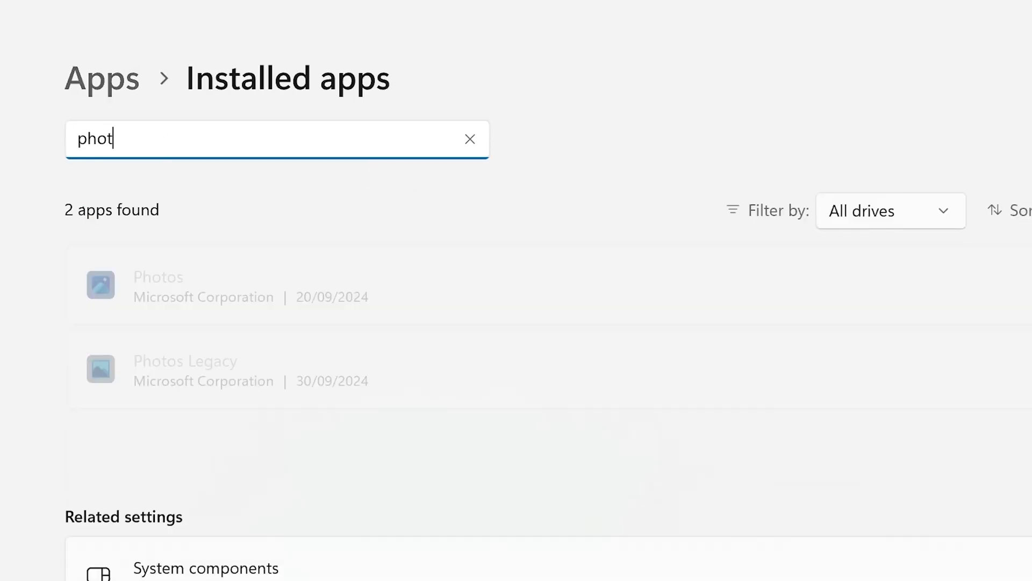
type("op")
key("BackSpace")
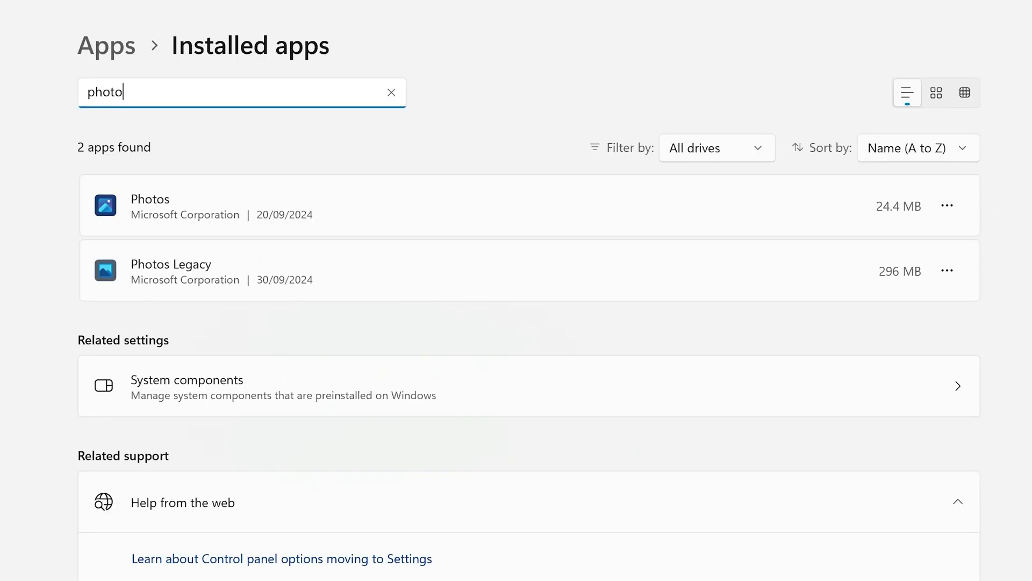
left_click(947, 205)
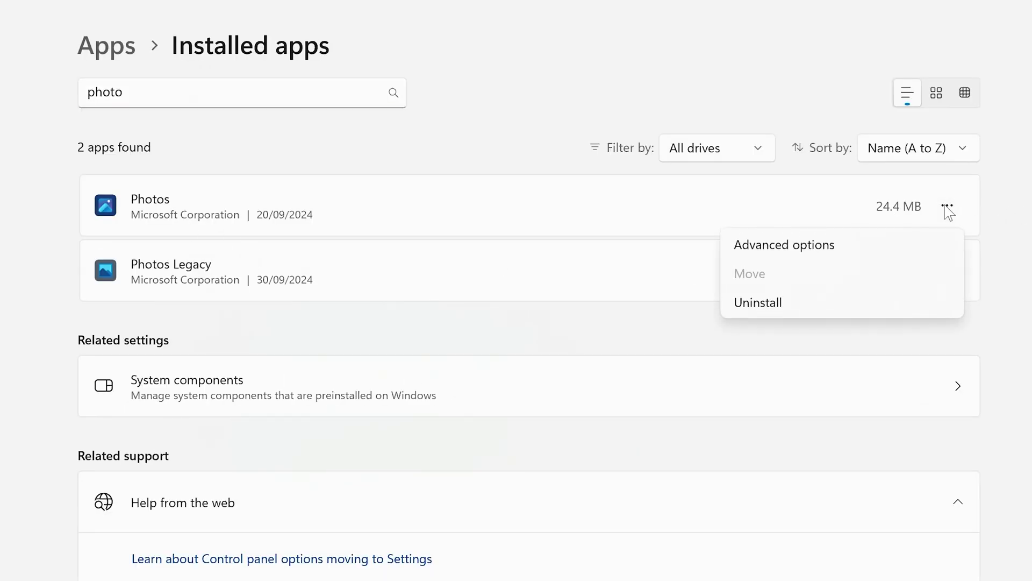
- In Photos' advanced options, set 'Let this app run in background' to Never
left_click(816, 253)
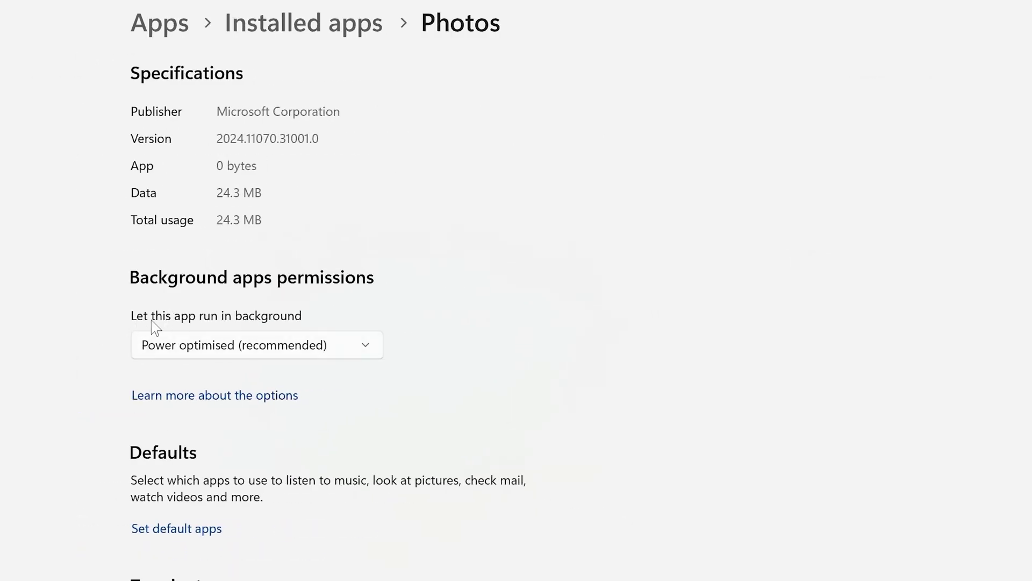
left_click(257, 348)
left_click(191, 385)
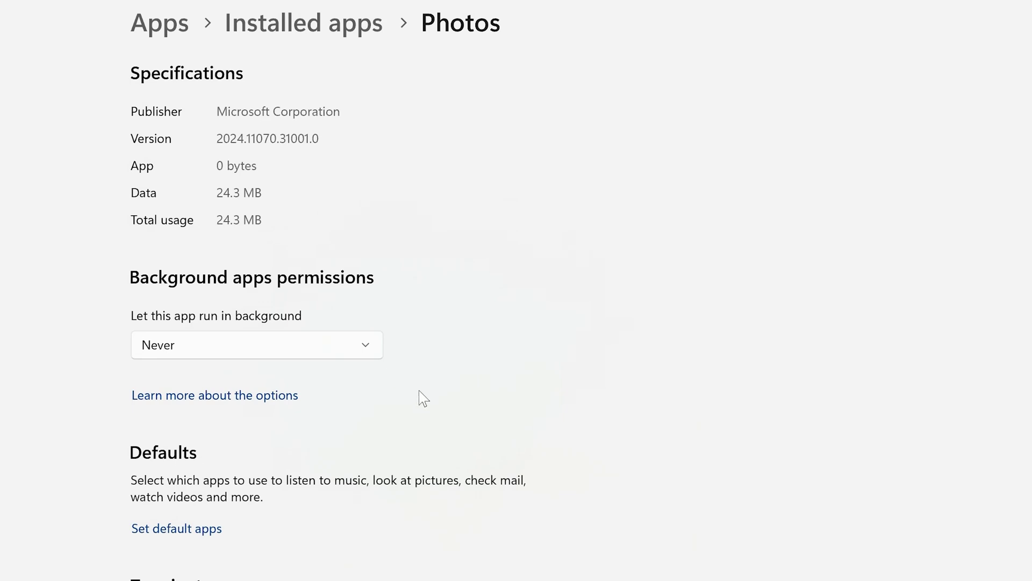
- Uninstall the Photos app and confirm the removal
scroll(424, 399, "down", 5)
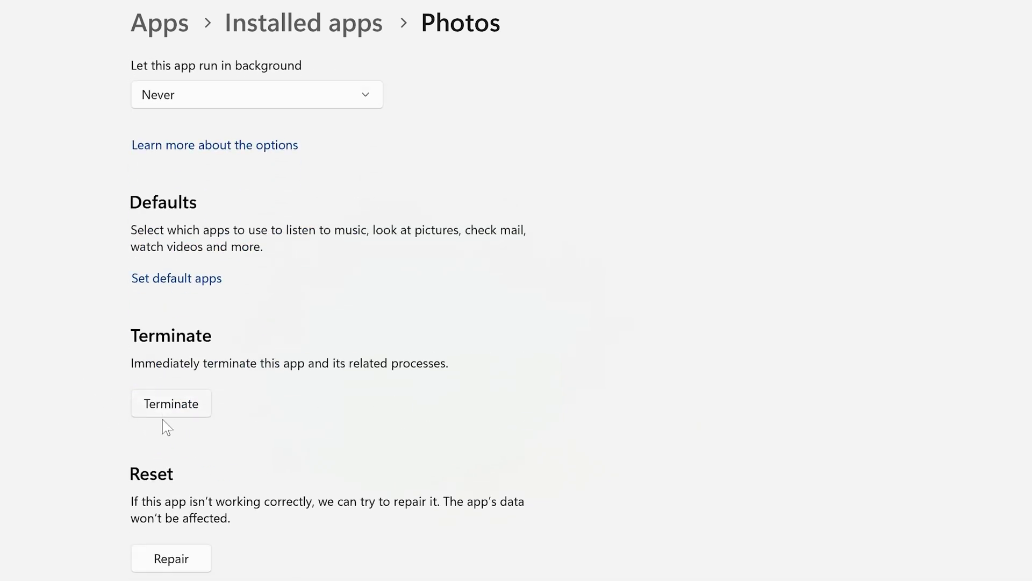
scroll(168, 544, "down", 1)
scroll(152, 553, "down", 3)
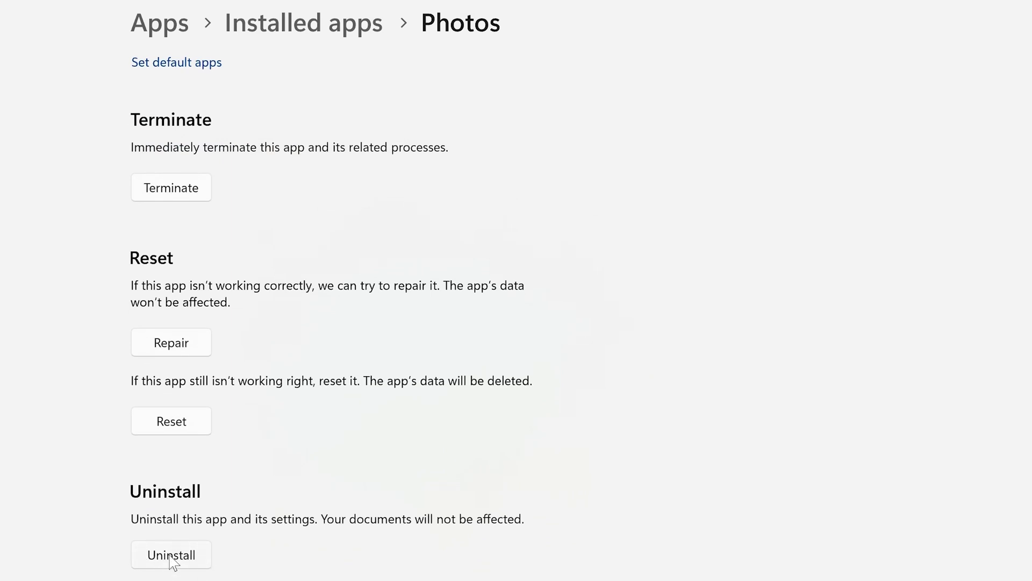
left_click(171, 557)
left_click(250, 505)
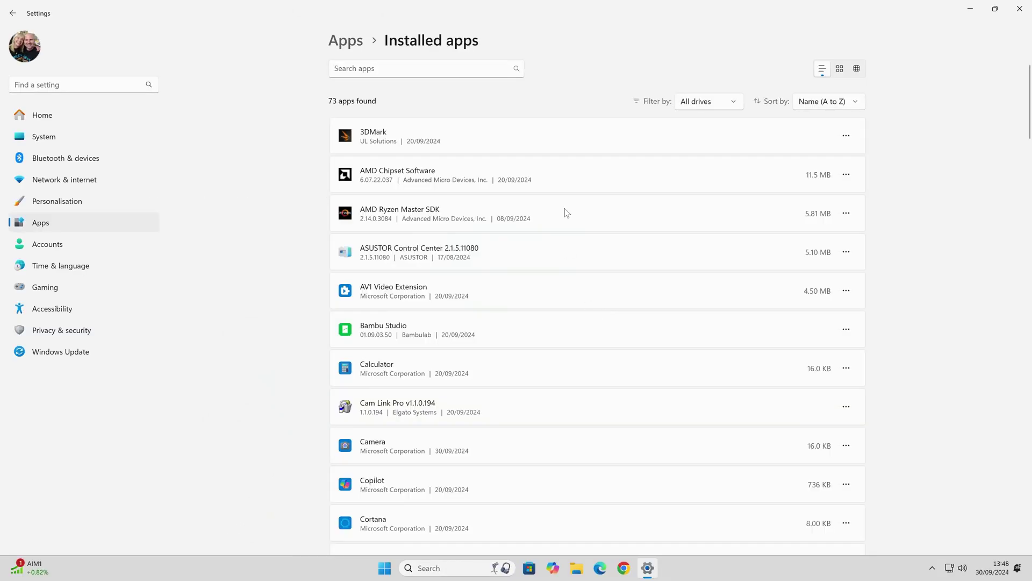
- Search installed apps for 'photo' to confirm only Photos Legacy remains, then close Settings
left_click(485, 68)
type("photo")
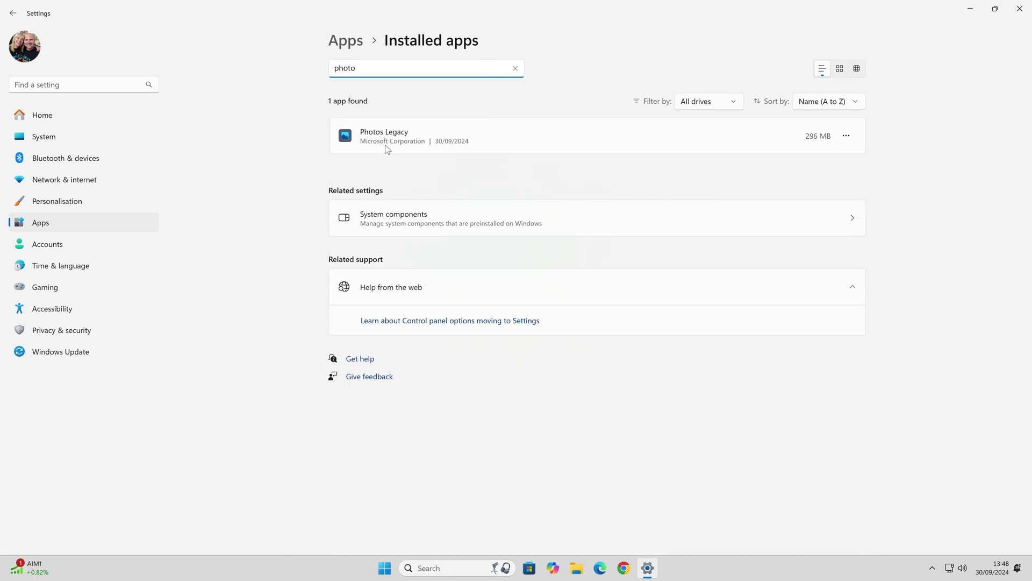
left_click(1029, 4)
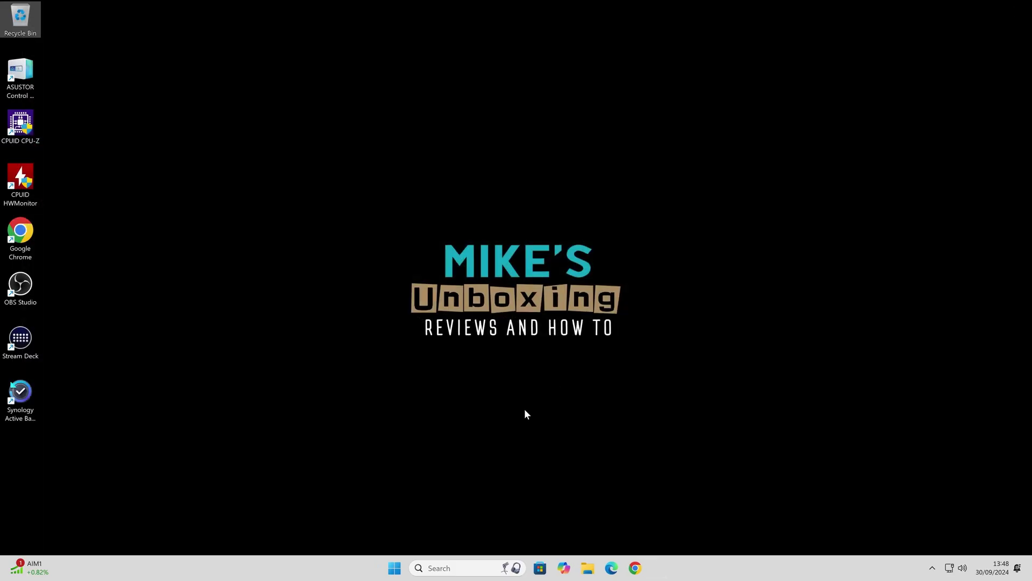
- Launch Photos Legacy from Windows search and dismiss the OneDrive sign-in prompt
left_click(463, 562)
type("phot")
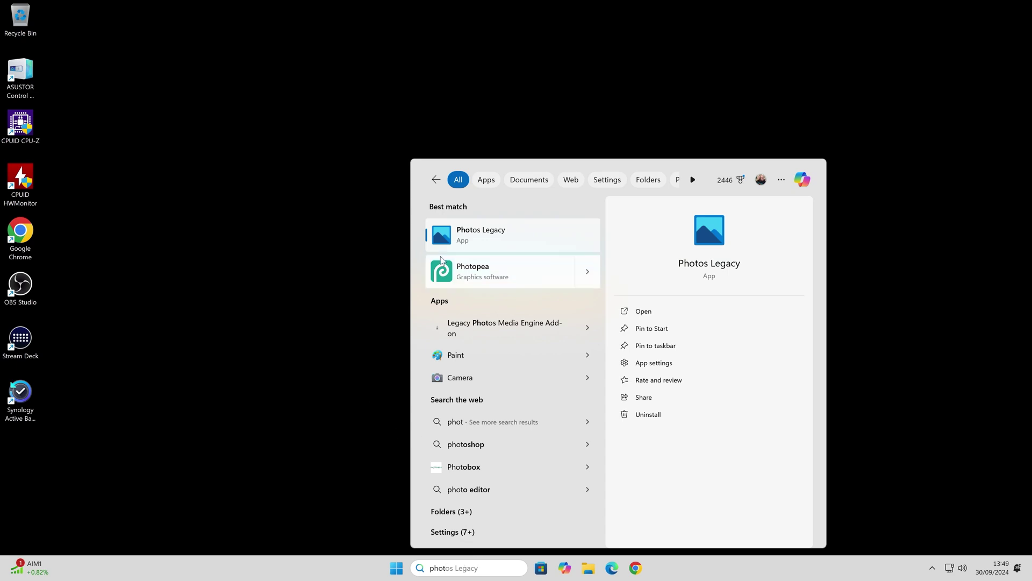
left_click(462, 241)
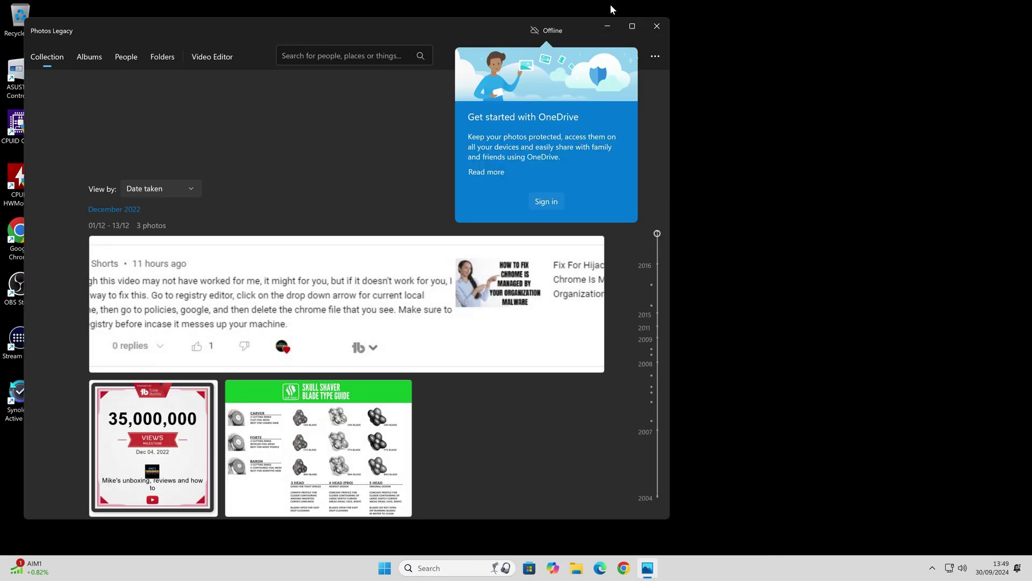
left_click(630, 25)
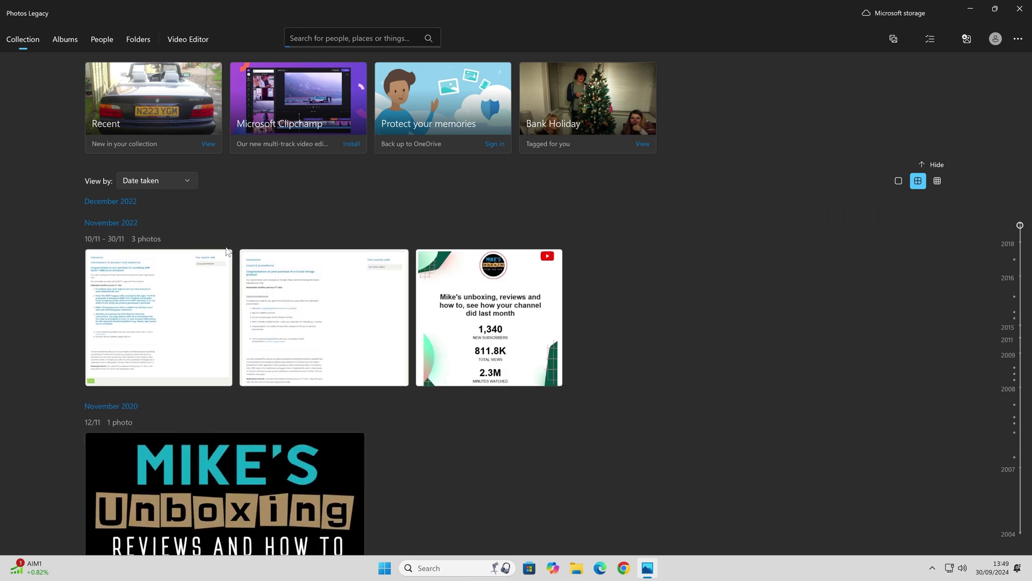
left_click(1020, 9)
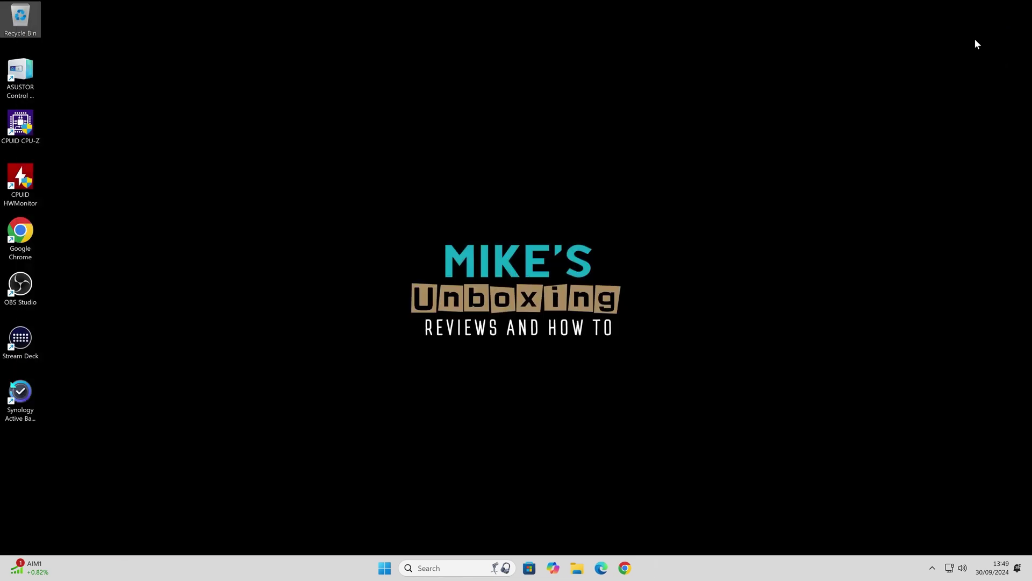